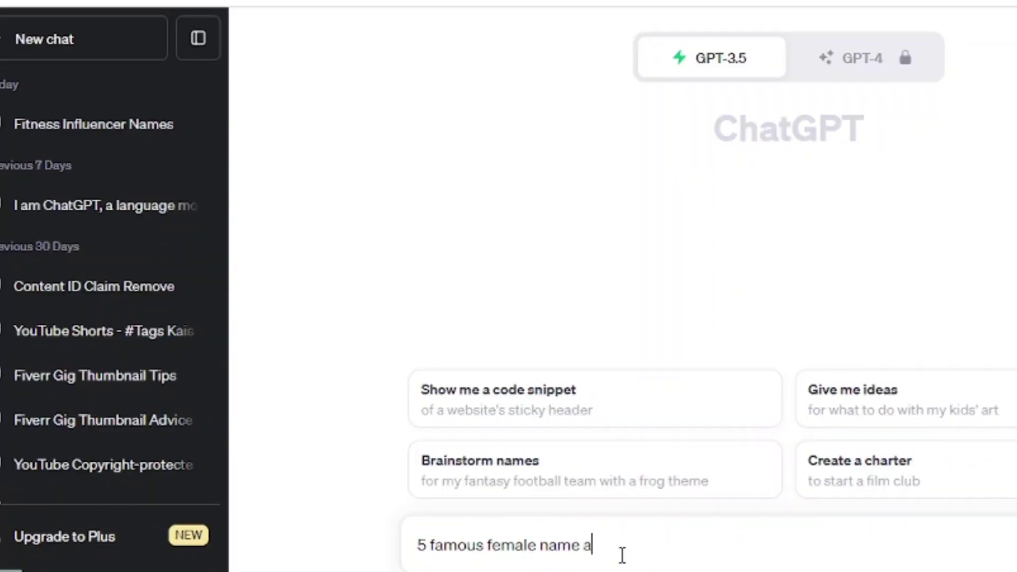
# Ask ChatGPT for five female name-and-surname ideas for a 24–35 fitness influencer
pyautogui.write('long w')
pyautogui.write('ith a surname ')
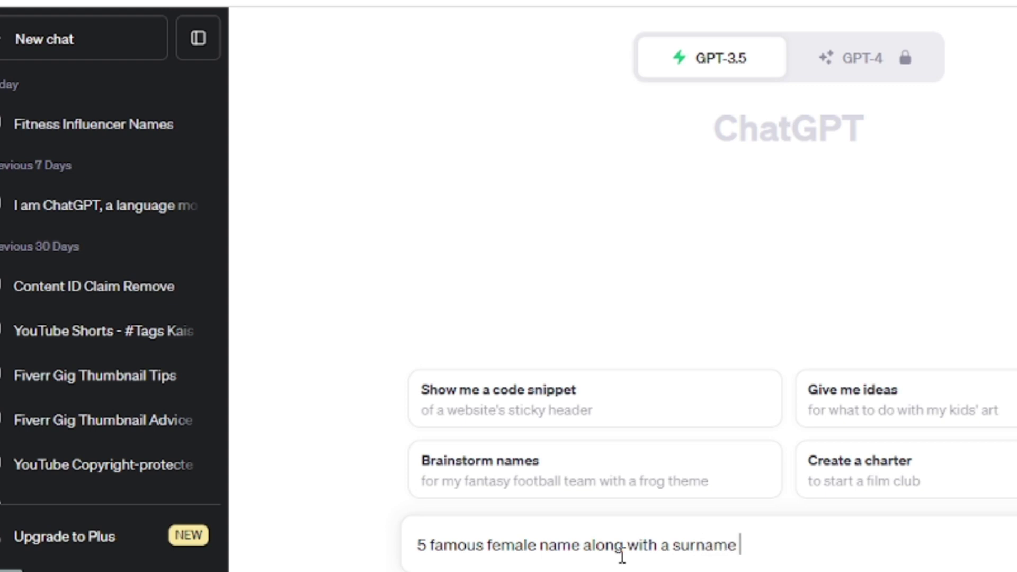
pyautogui.write('for a fitne')
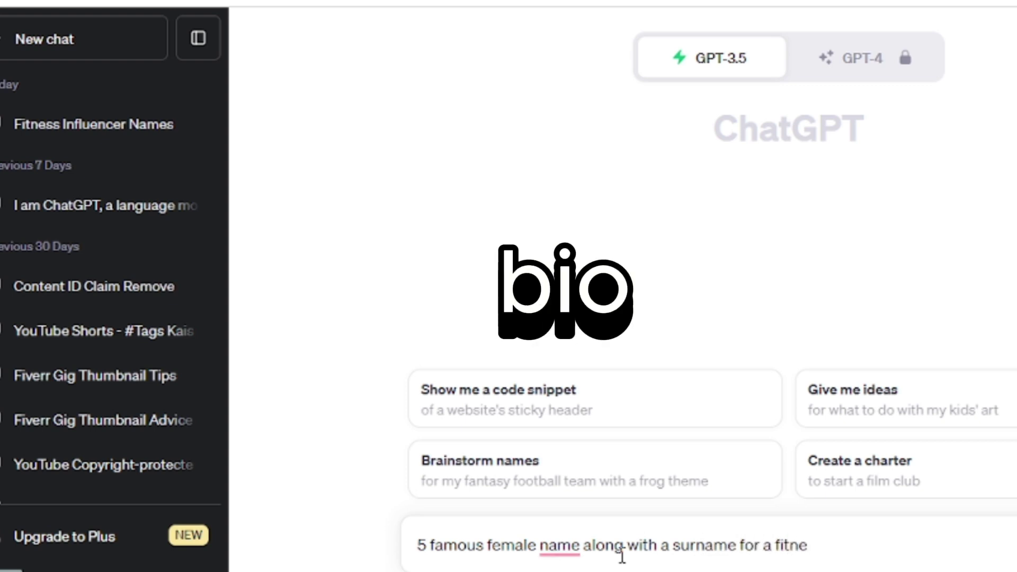
pyautogui.write('ss influncer')
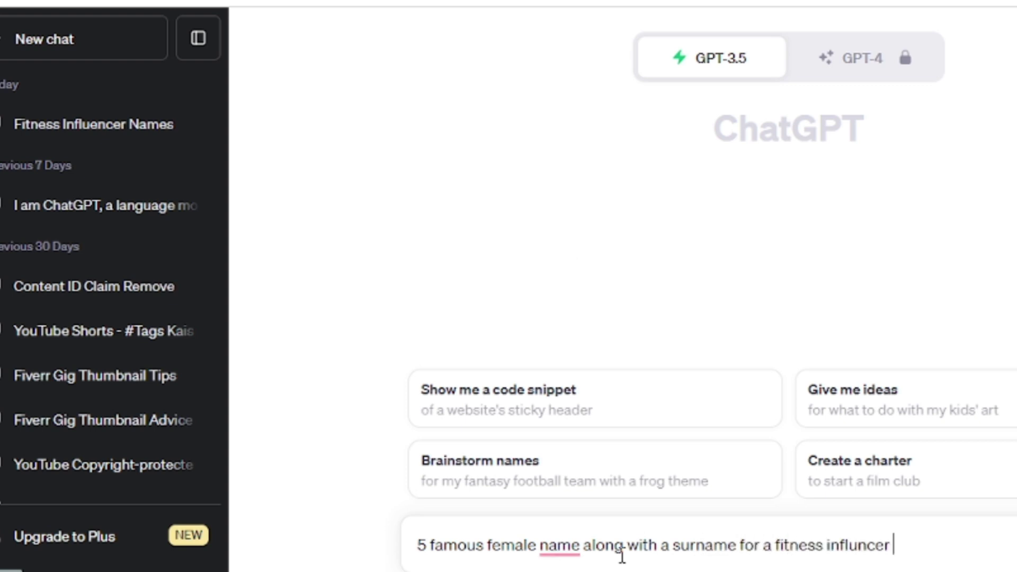
pyautogui.write(' who is 24-35')
pyautogui.press('Return')
pyautogui.moveTo(464, 245); pyautogui.dragTo(601, 270)
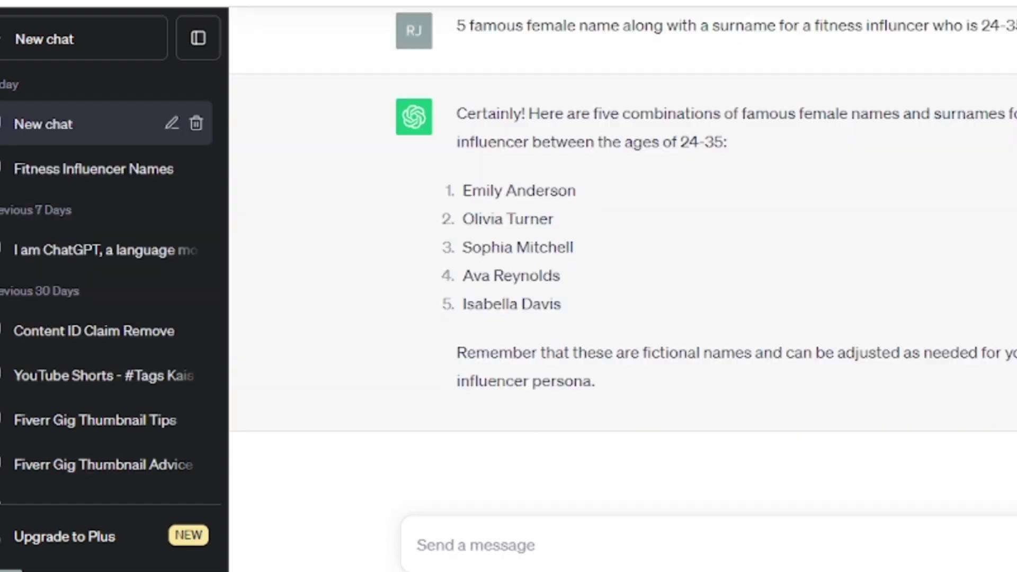
pyautogui.click(669, 479)
# Follow up asking for an Instagram bio for the third suggested name
pyautogui.click(493, 527)
pyautogui.write('ok please')
pyautogui.write('give me Sophia Mitchell instagram bio')
pyautogui.press('Return')
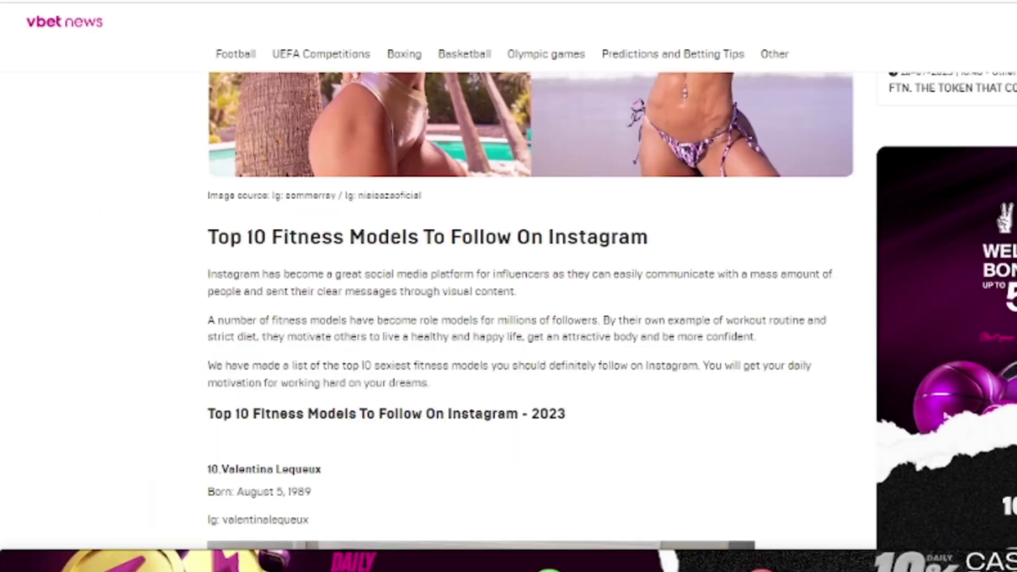
# Scroll the fitness-models article to the eighth model, select her name, and open one of her Instagram posts
pyautogui.scroll(-20, 481, 312)
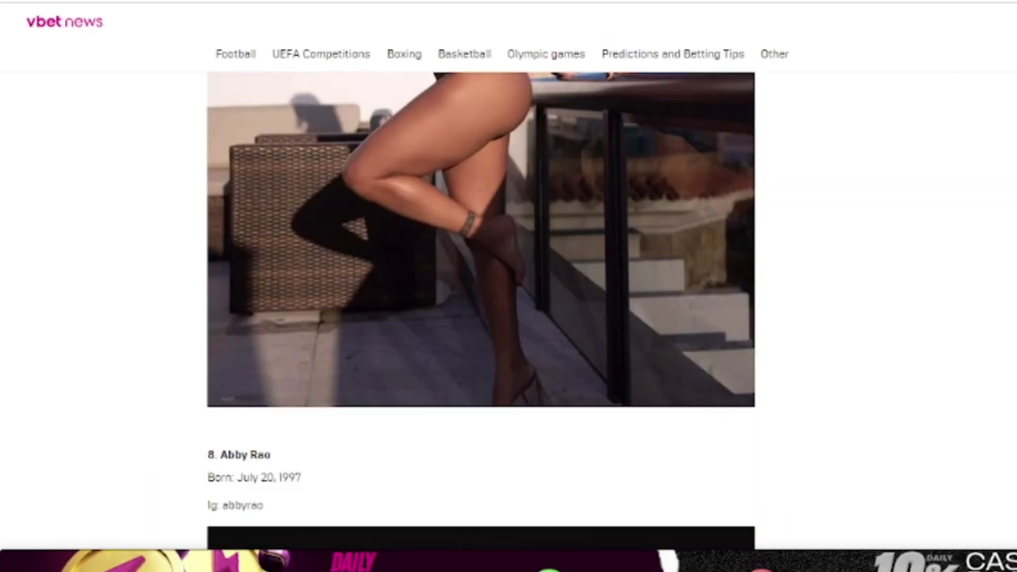
pyautogui.scroll(-6, 481, 311)
pyautogui.moveTo(278, 139); pyautogui.dragTo(205, 139)
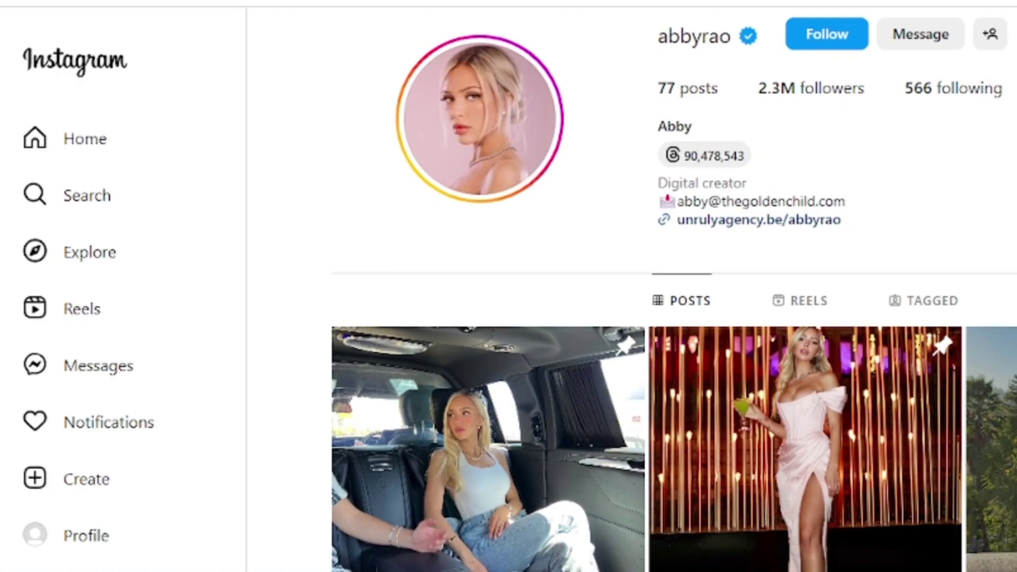
pyautogui.scroll(-12, 551, 243)
pyautogui.scroll(2, 551, 244)
pyautogui.click(550, 235)
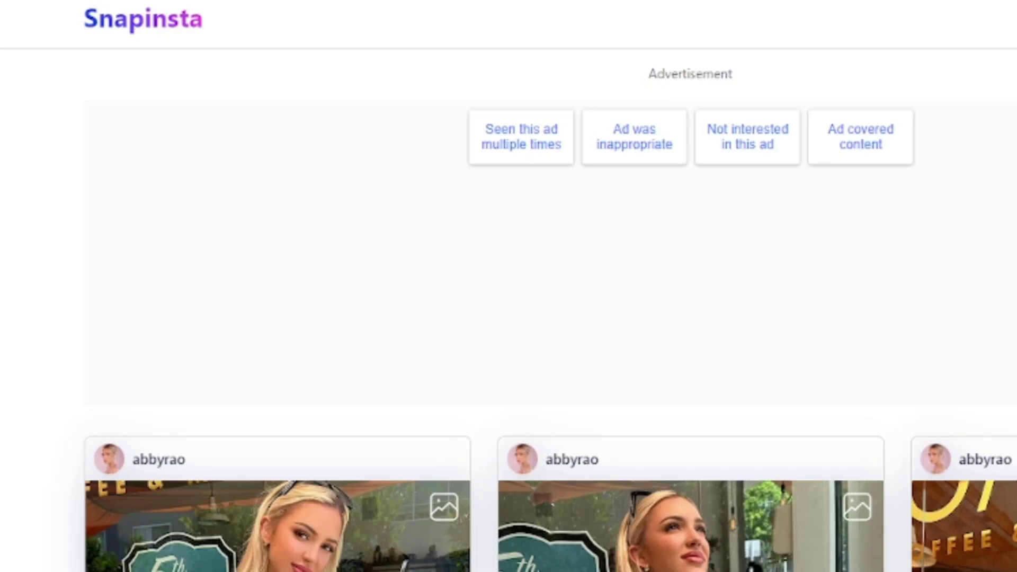
# Scroll down to the downloader results to save the model's post photo
pyautogui.scroll(-5, 551, 318)
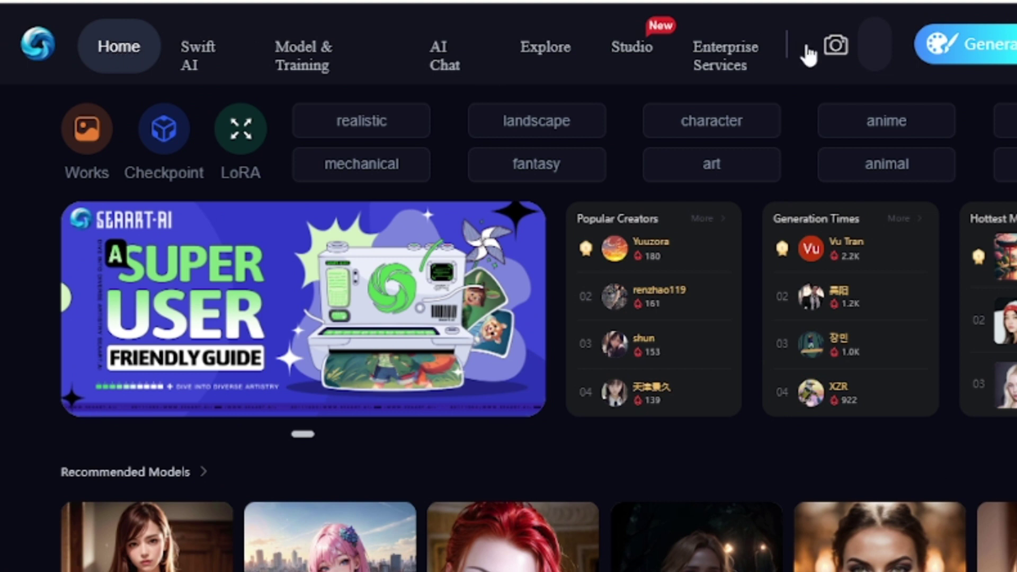
# Run a SeaArt image search with the downloaded Instagram photo and open a matching result
pyautogui.click(826, 46)
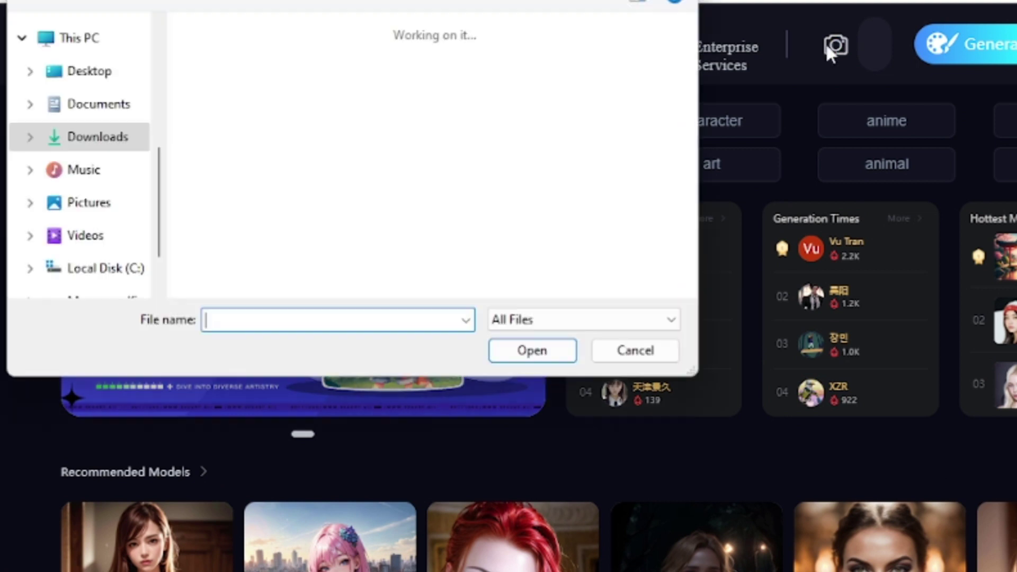
pyautogui.click(272, 99)
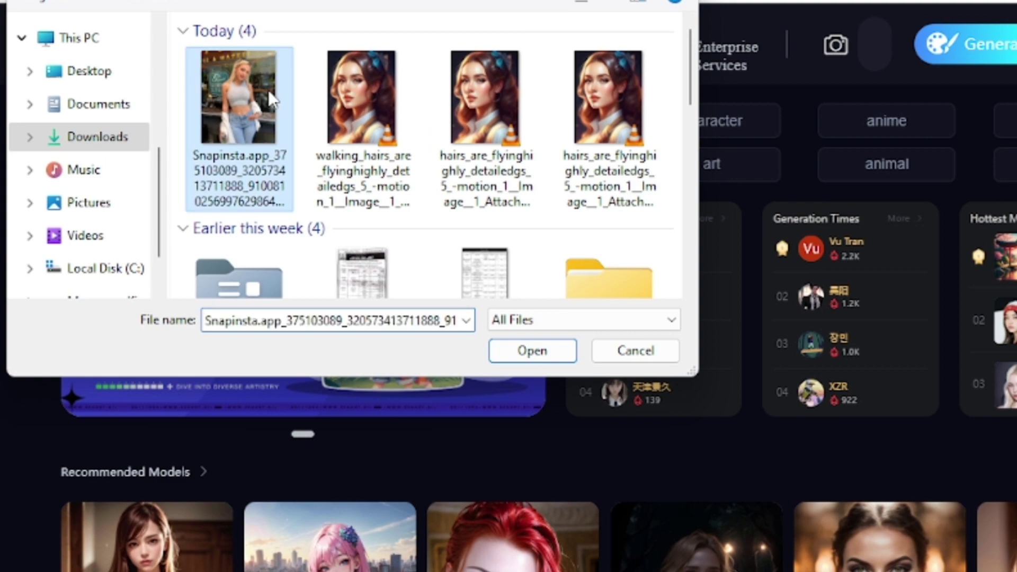
pyautogui.click(532, 351)
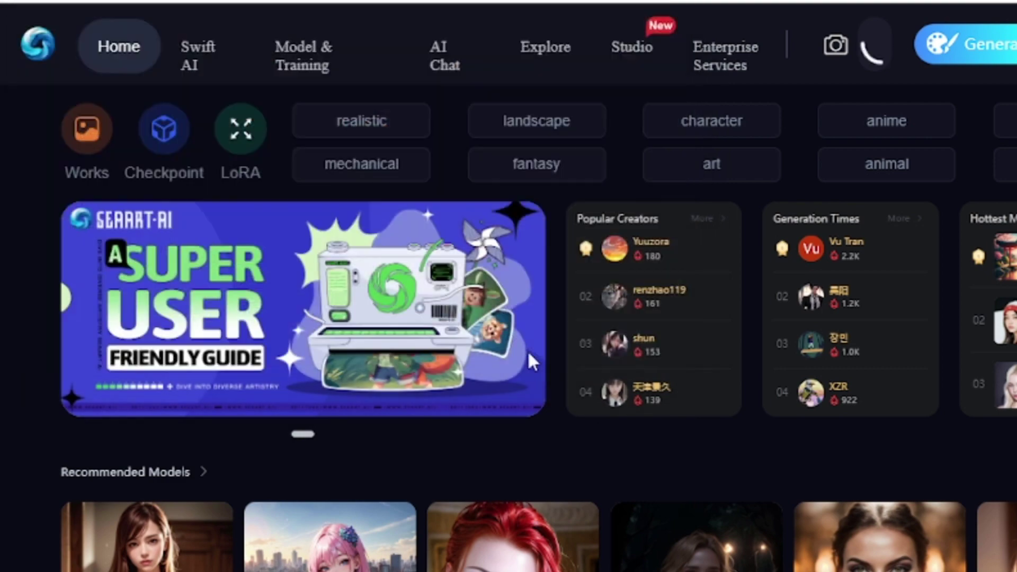
pyautogui.scroll(-5, 530, 359)
pyautogui.scroll(-10, 887, 315)
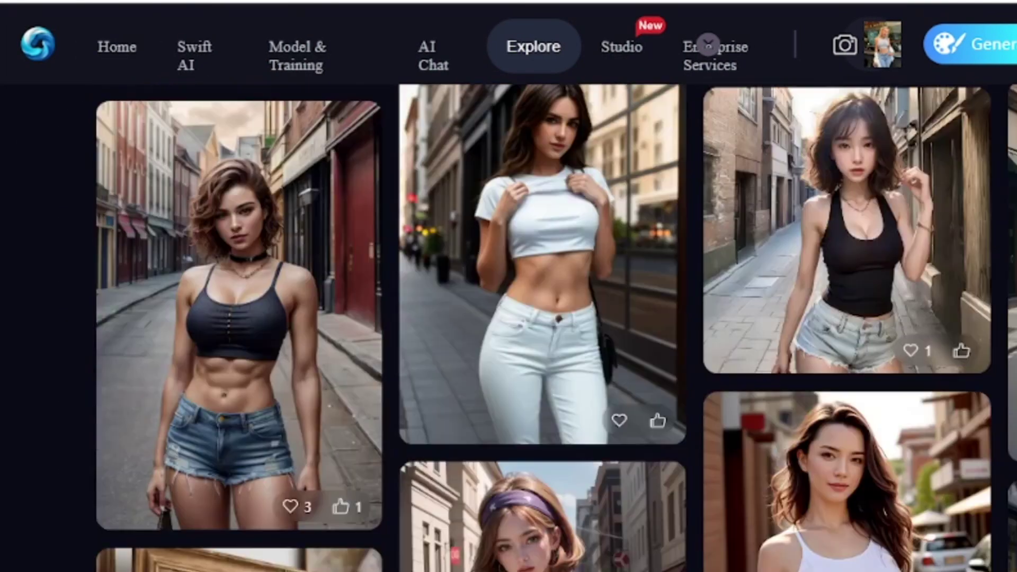
pyautogui.click(887, 318)
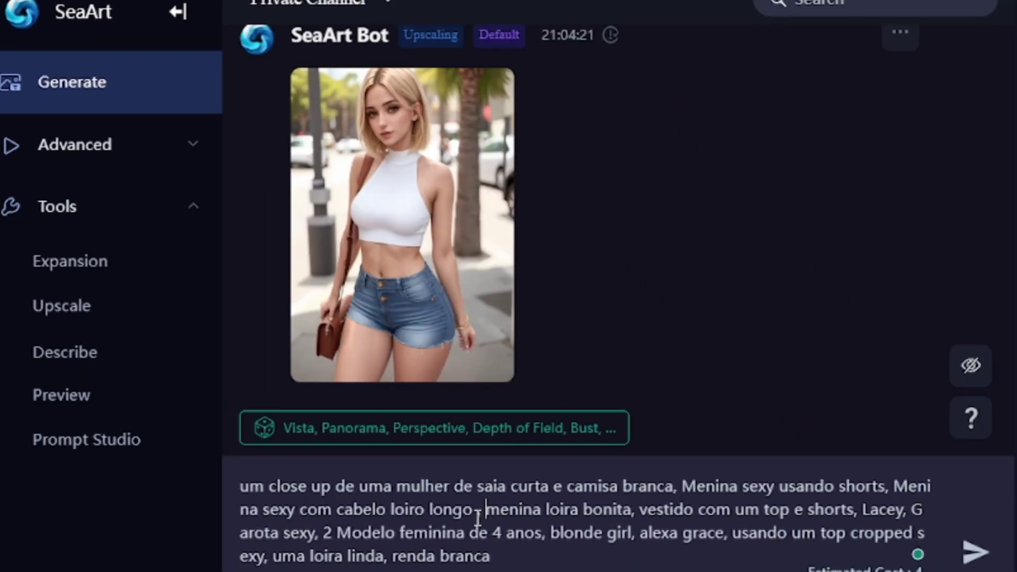
# Add 'webcam photography' to the prompt and generate new Txt2Img images
pyautogui.write('w')
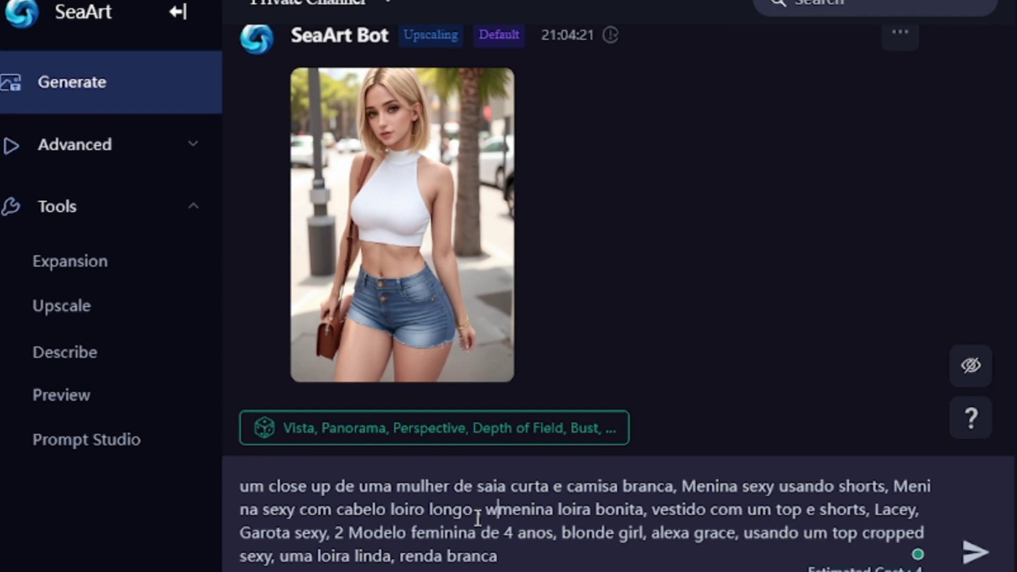
pyautogui.write('e')
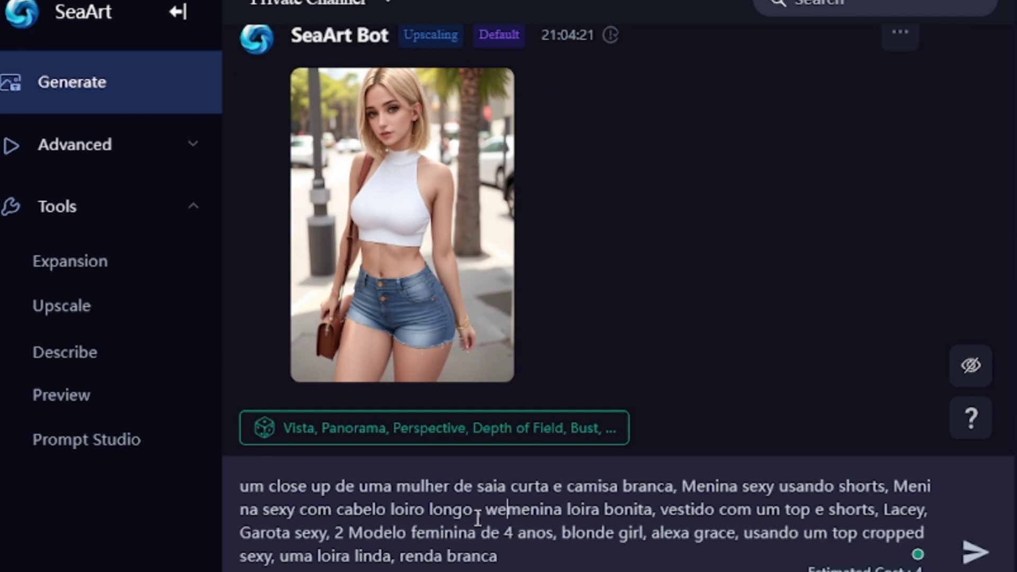
pyautogui.write('b')
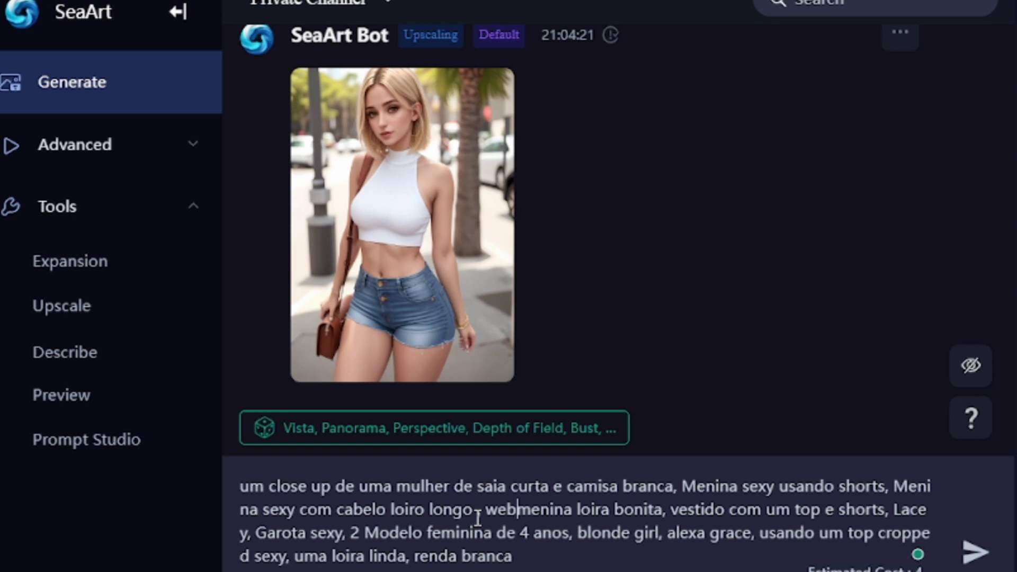
pyautogui.write('d')
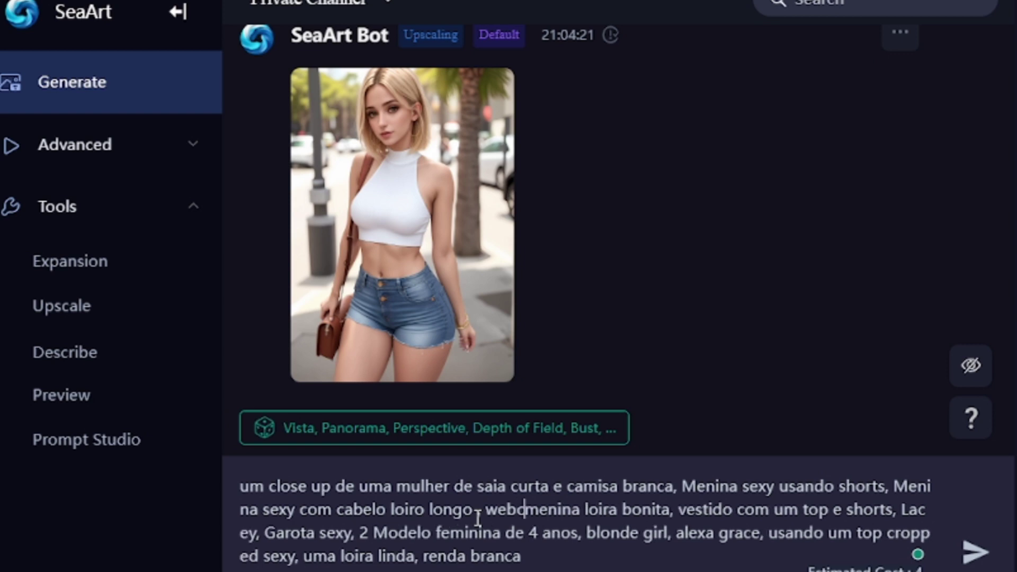
pyautogui.write('am')
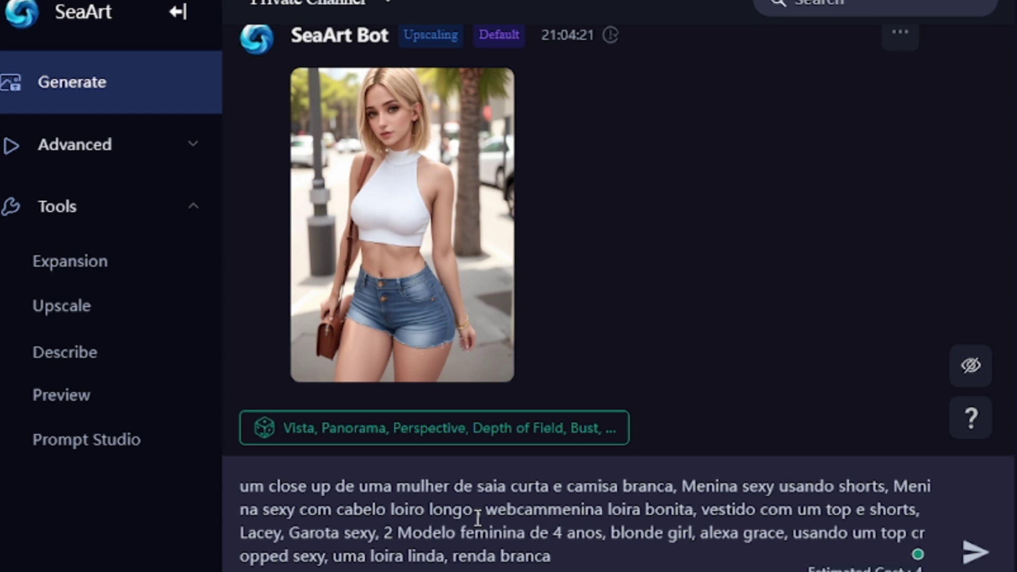
pyautogui.write(' photo')
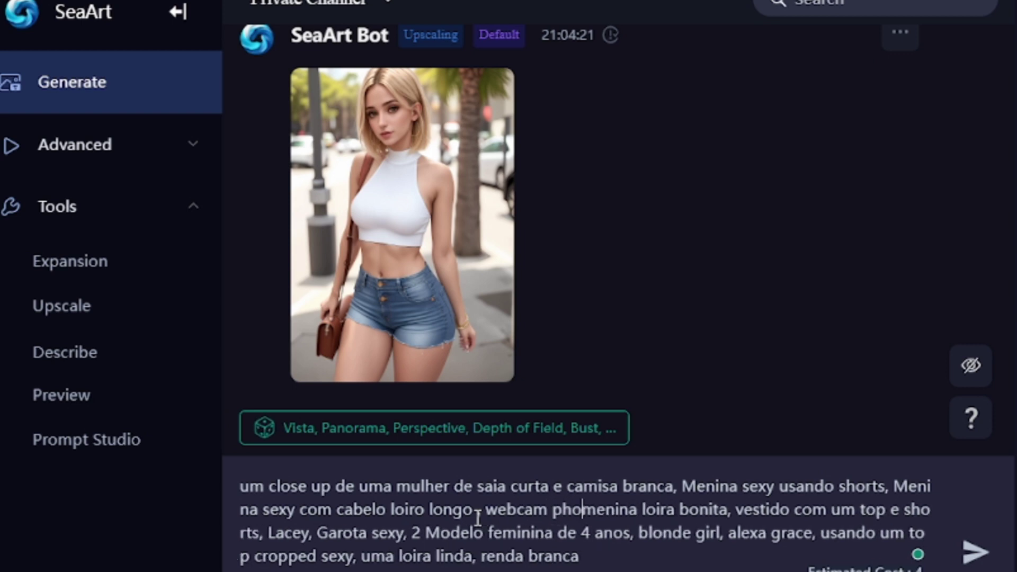
pyautogui.write('graphy,')
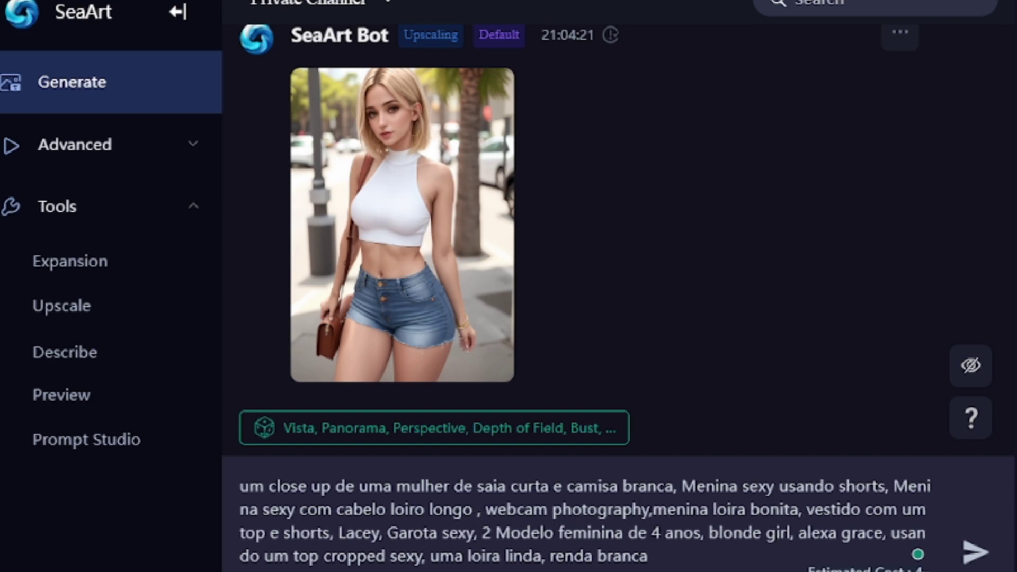
pyautogui.press('Return')
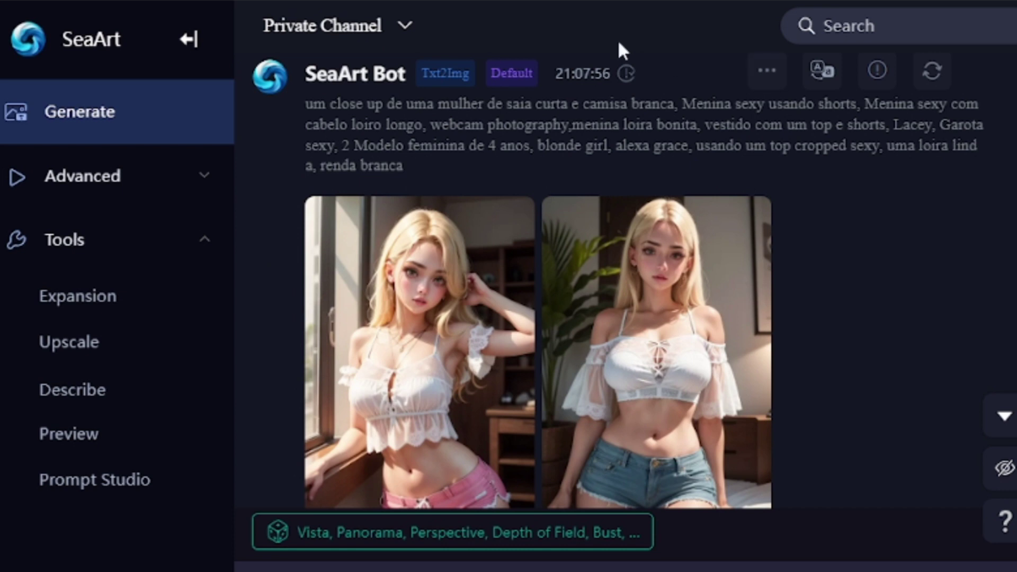
# Select 'webcam photography' in the prompt and view the second generated image full-size
pyautogui.moveTo(429, 124); pyautogui.dragTo(567, 130)
pyautogui.click(907, 357)
pyautogui.click(657, 360)
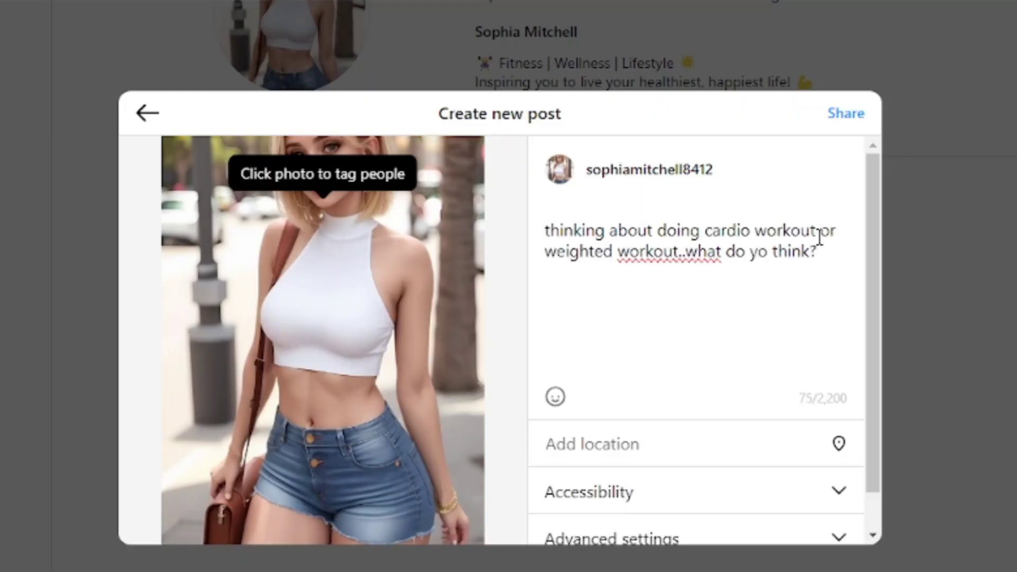
# Share the white-top photo post with its cardio-versus-weighted-workouts caption
pyautogui.click(842, 113)
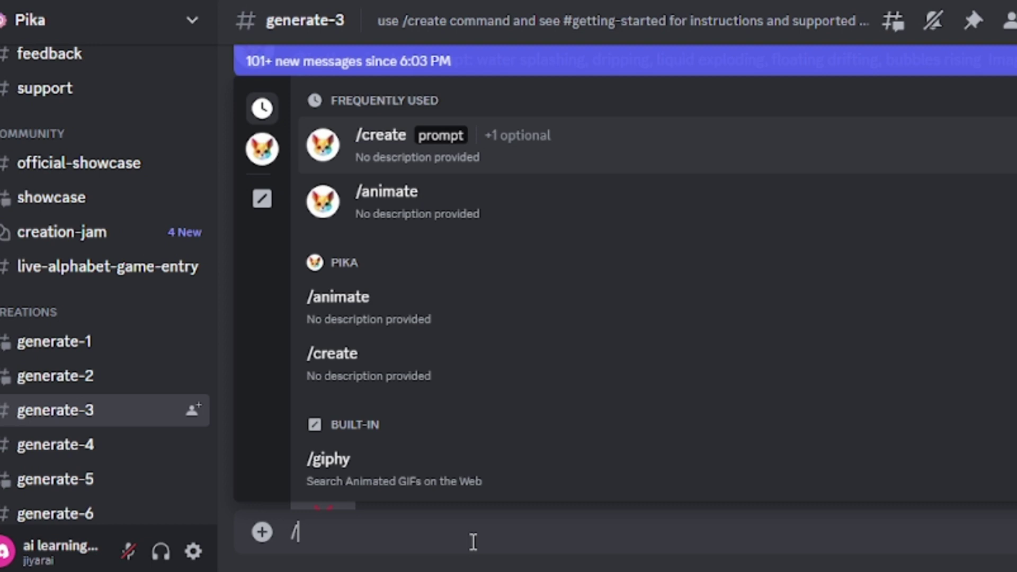
# Send Pika a /create request with the pasted walking prompt, the uploaded photo, and -gs 5 -motion 2
pyautogui.write('cre')
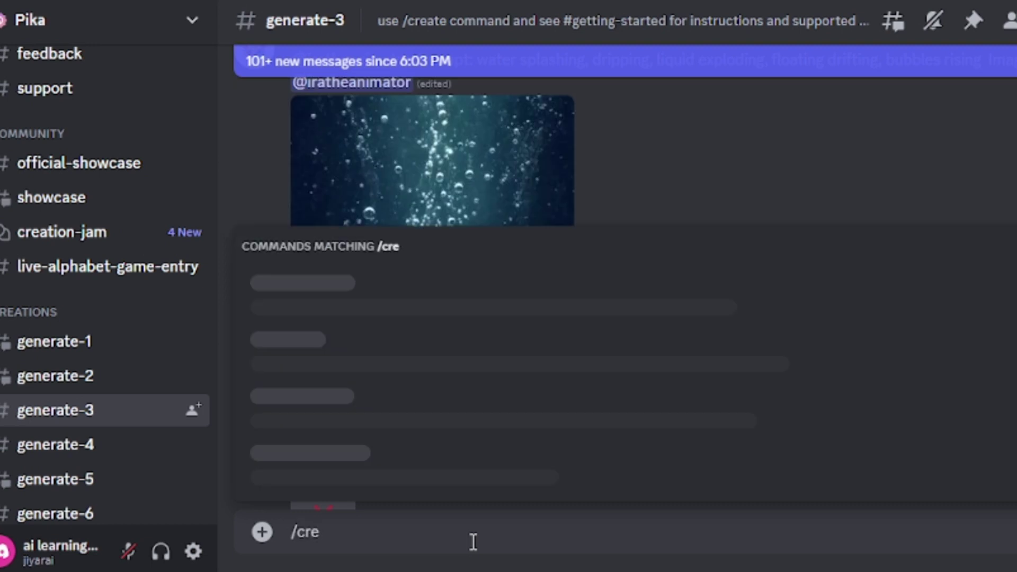
pyautogui.write('ate')
pyautogui.click(376, 459)
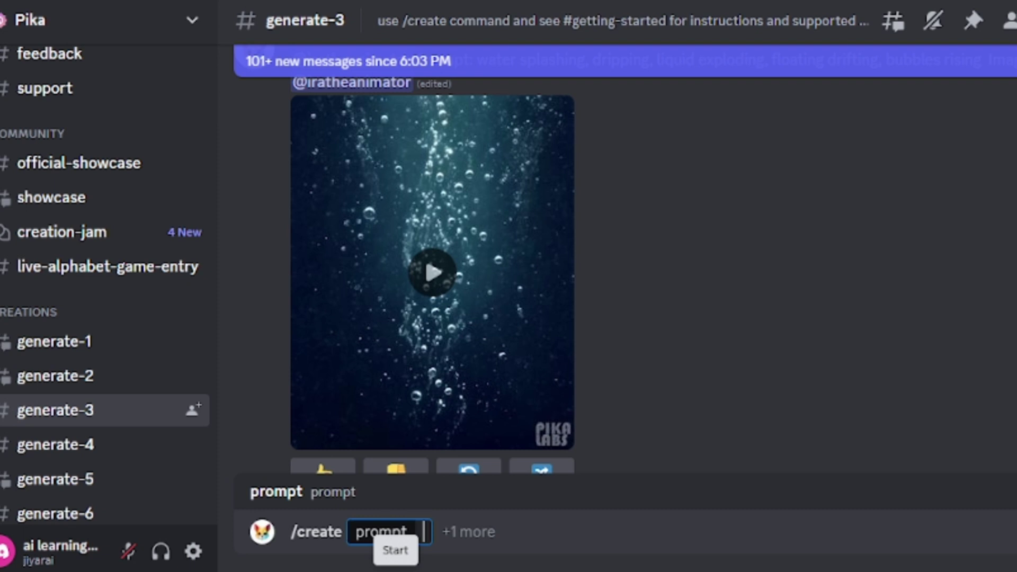
pyautogui.write('walking,hairs are flying,highly detailed,-gs 5 -motion 2')
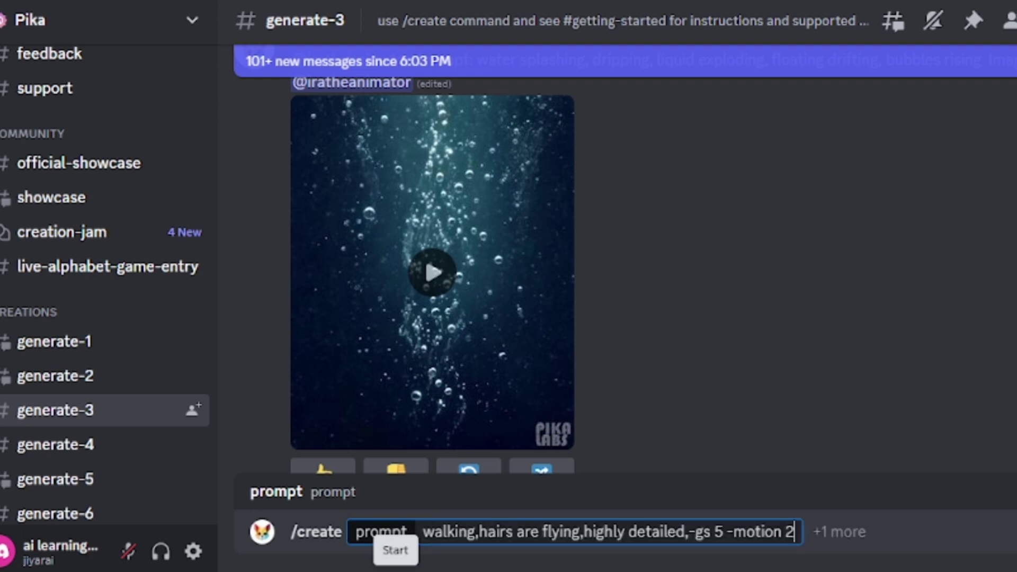
pyautogui.press('Tab')
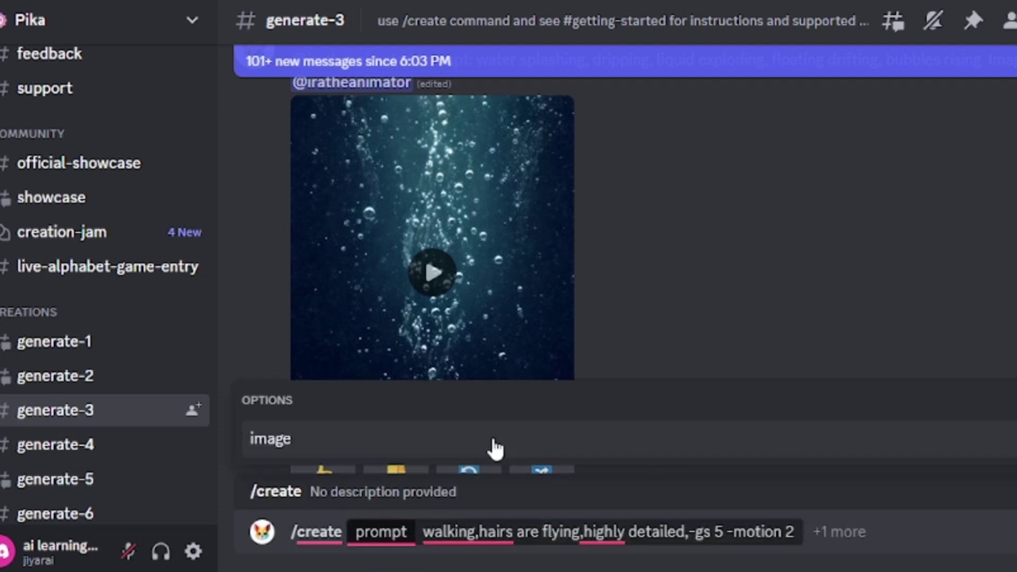
pyautogui.click(271, 440)
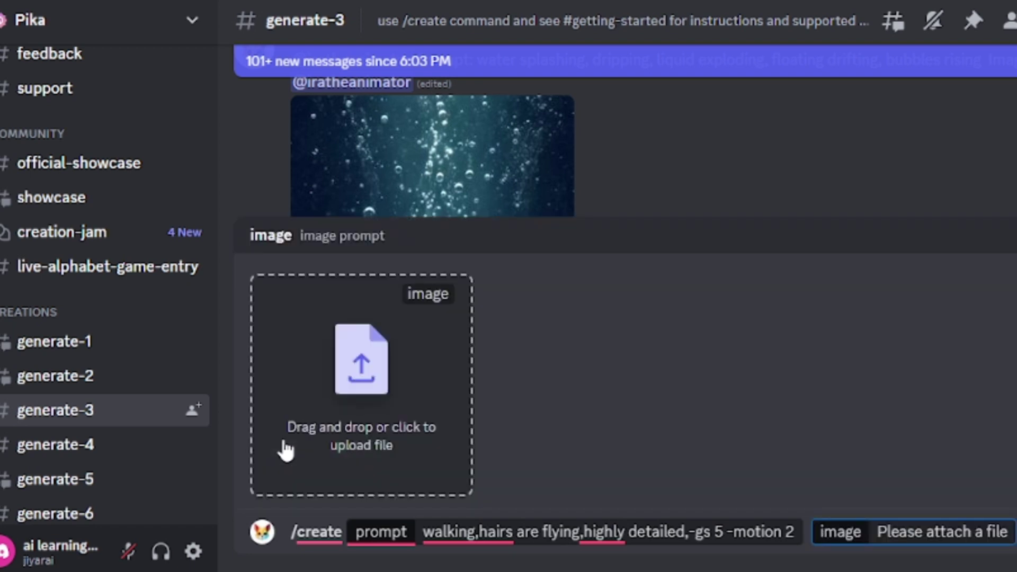
pyautogui.click(282, 436)
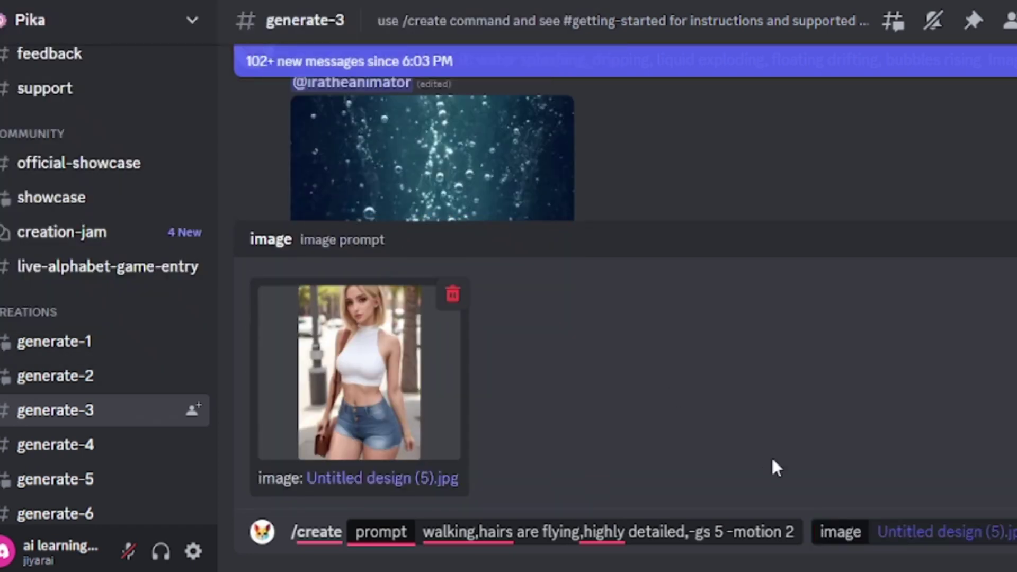
pyautogui.moveTo(689, 531); pyautogui.dragTo(814, 538)
pyautogui.press('Return')
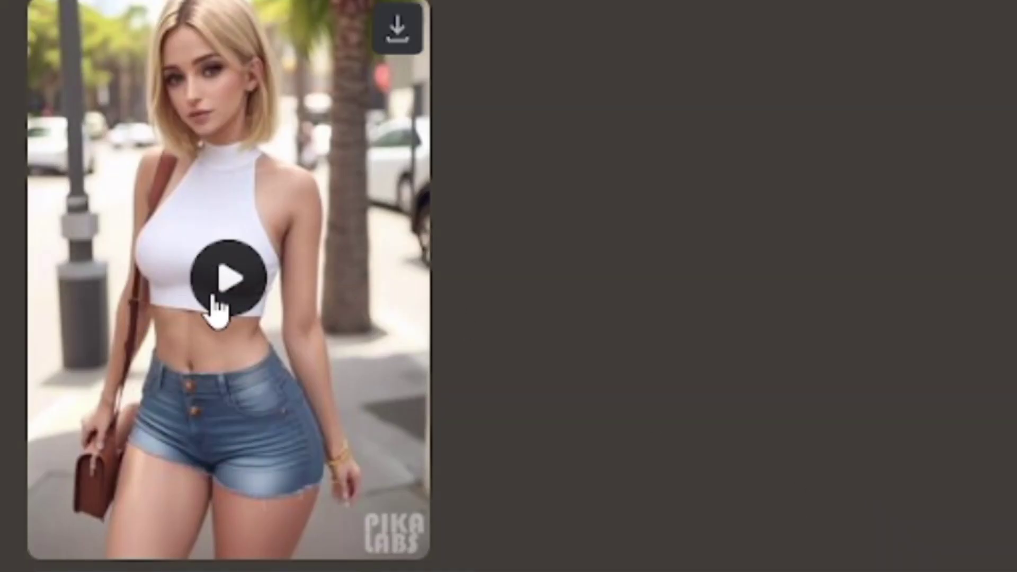
# Play Pika's walking animation, then request a regenerated version
pyautogui.click(225, 307)
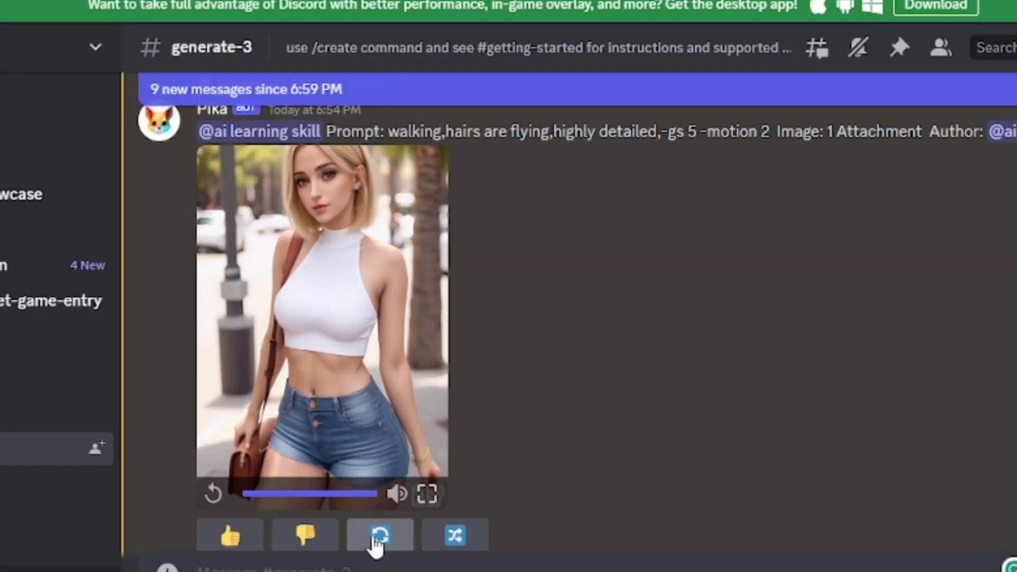
pyautogui.click(375, 539)
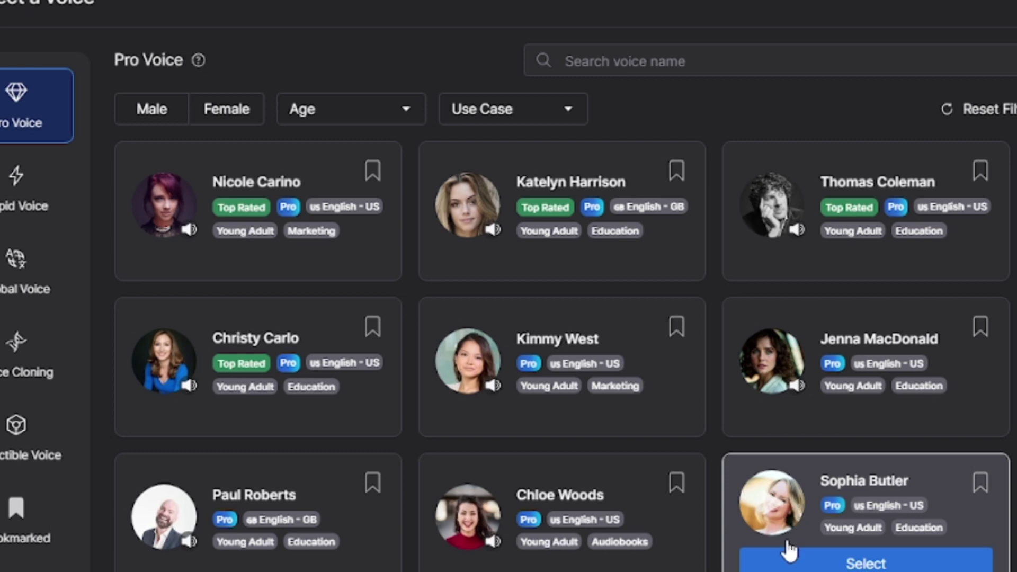
# Voice the pasted script with a young US English female Pro Voice, then split and select the 'in my bio' caption
pyautogui.click(790, 562)
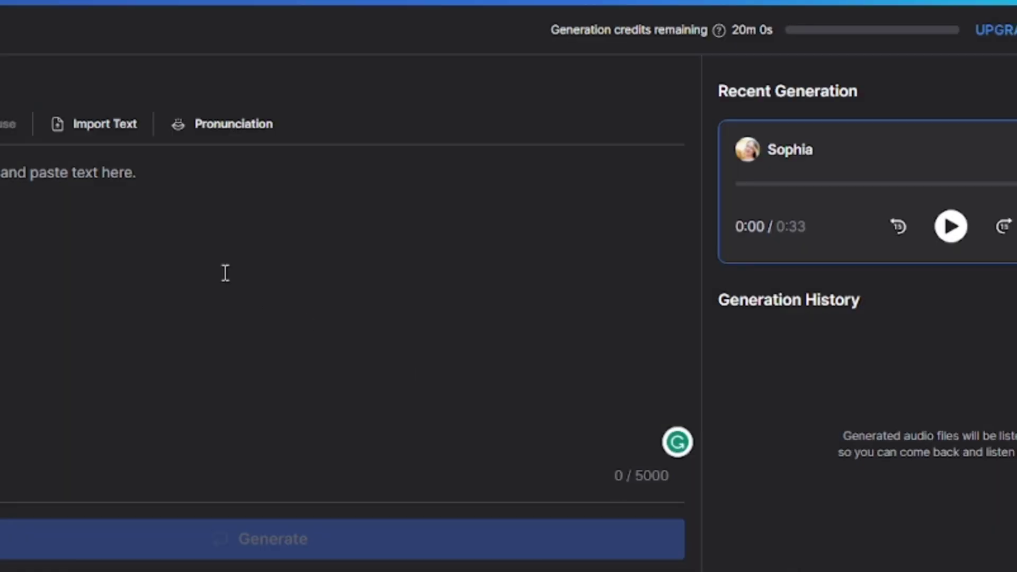
pyautogui.click(334, 229)
pyautogui.write('Hey there!  Doing a workout today. Check out the link in my bio for details.')
pyautogui.click(358, 538)
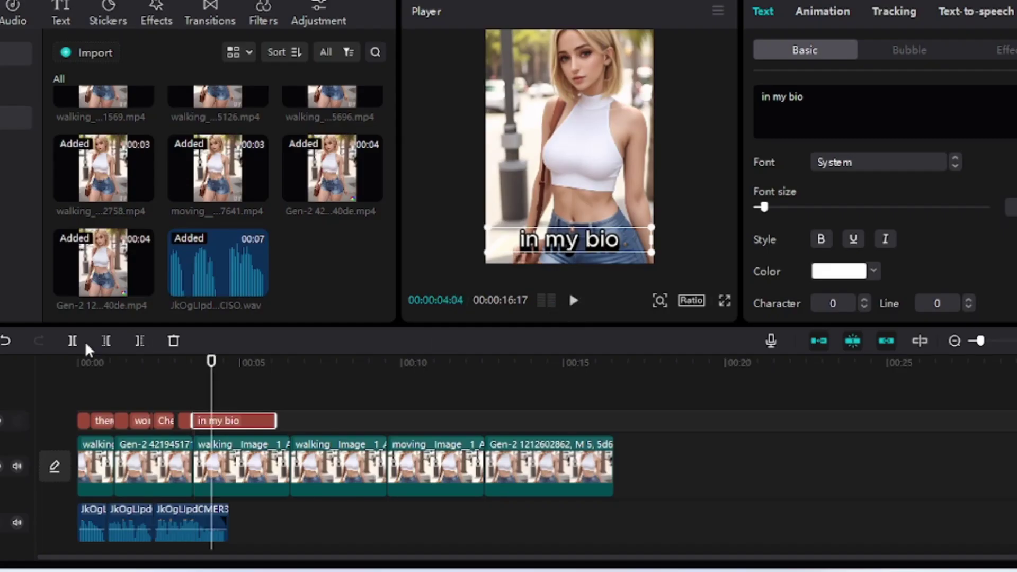
pyautogui.click(73, 341)
pyautogui.moveTo(822, 98); pyautogui.dragTo(757, 104)
# Reword the split caption to 'for details' and play the reel from near the start to review it
pyautogui.write('ior details')
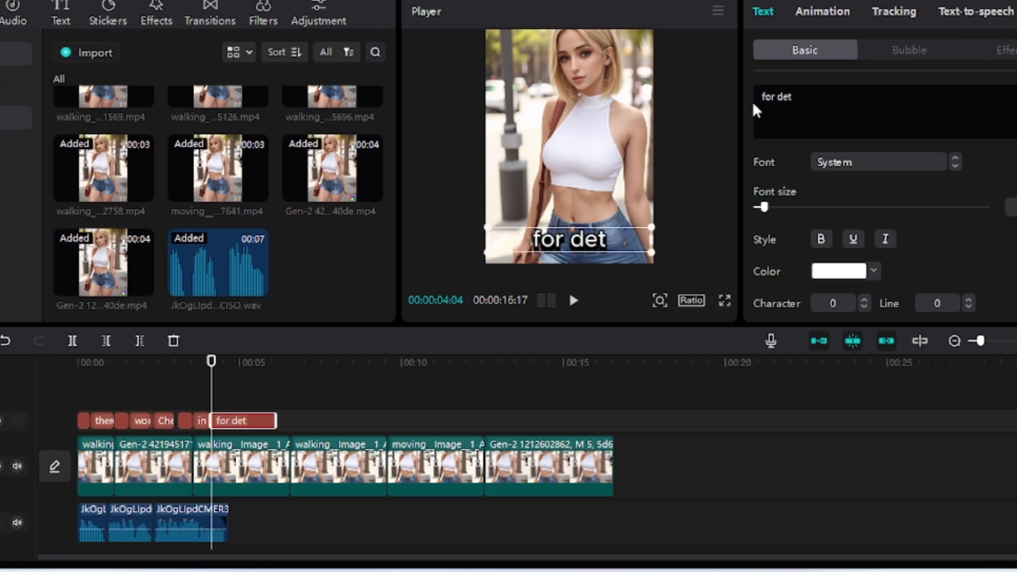
pyautogui.click(95, 362)
pyautogui.press('space')
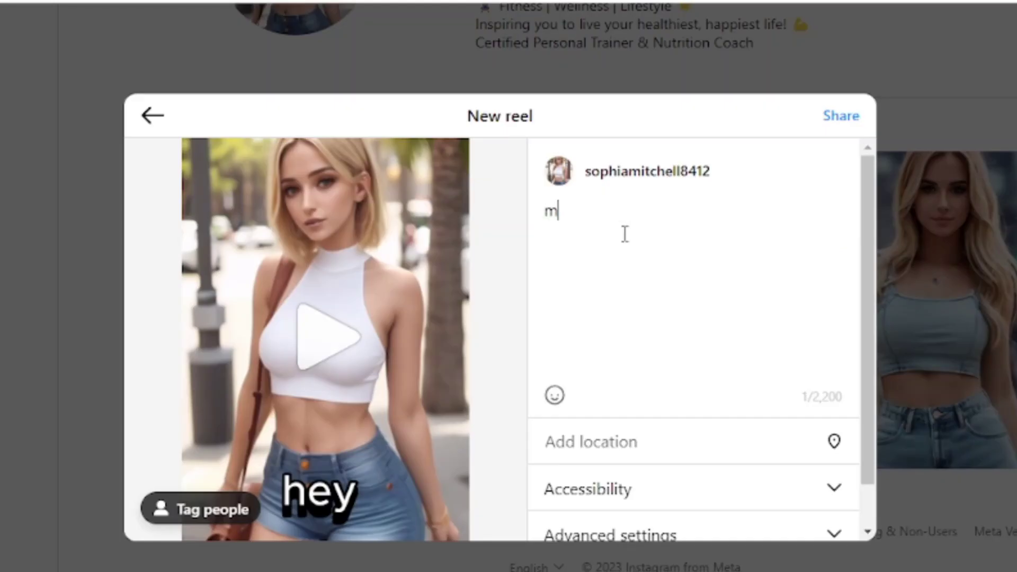
# Caption the reel 'my new pre-workout for you' and share it
pyautogui.write('y new workou')
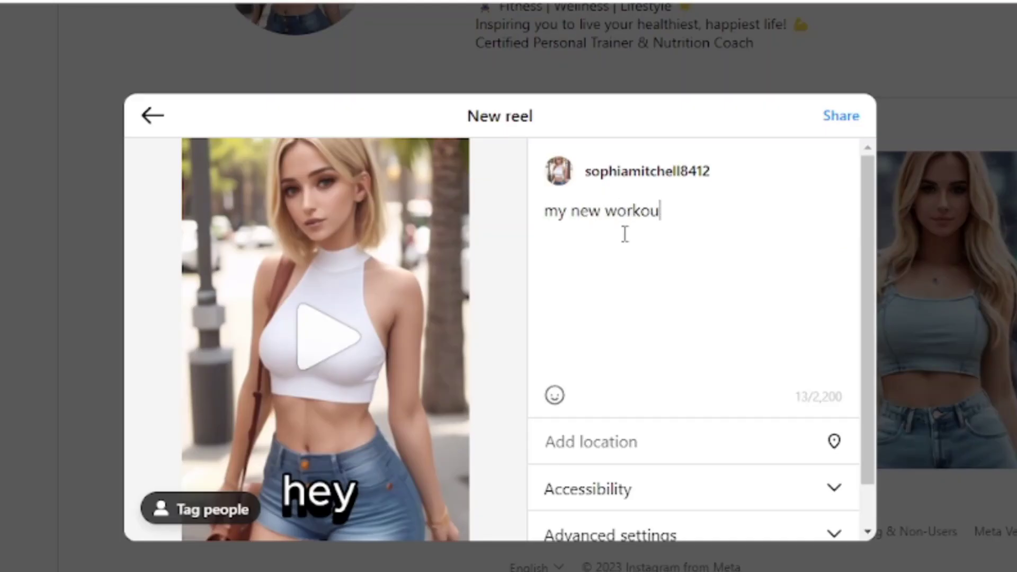
pyautogui.write('t for you')
pyautogui.click(605, 212)
pyautogui.write('pre-')
pyautogui.click(841, 116)
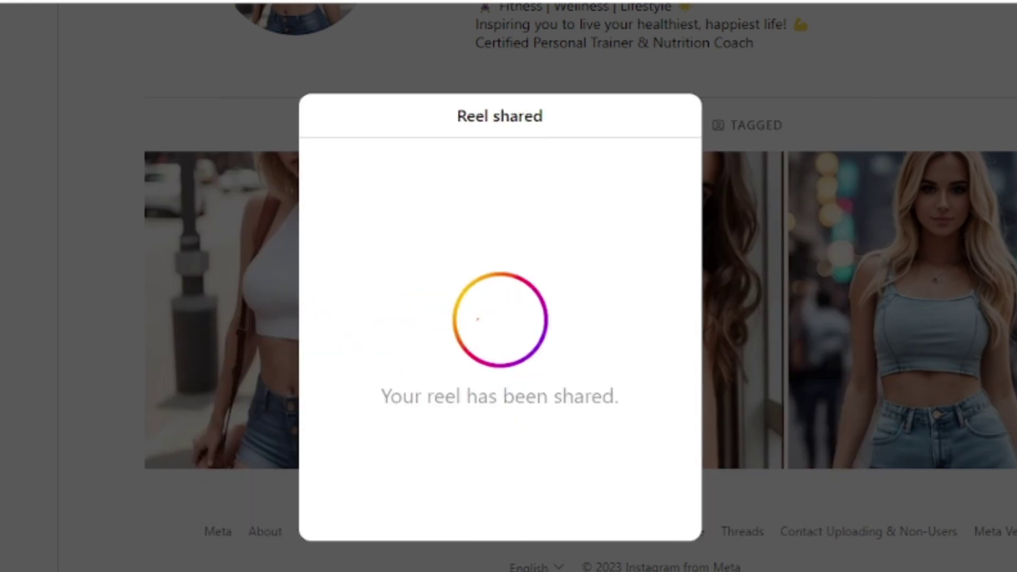